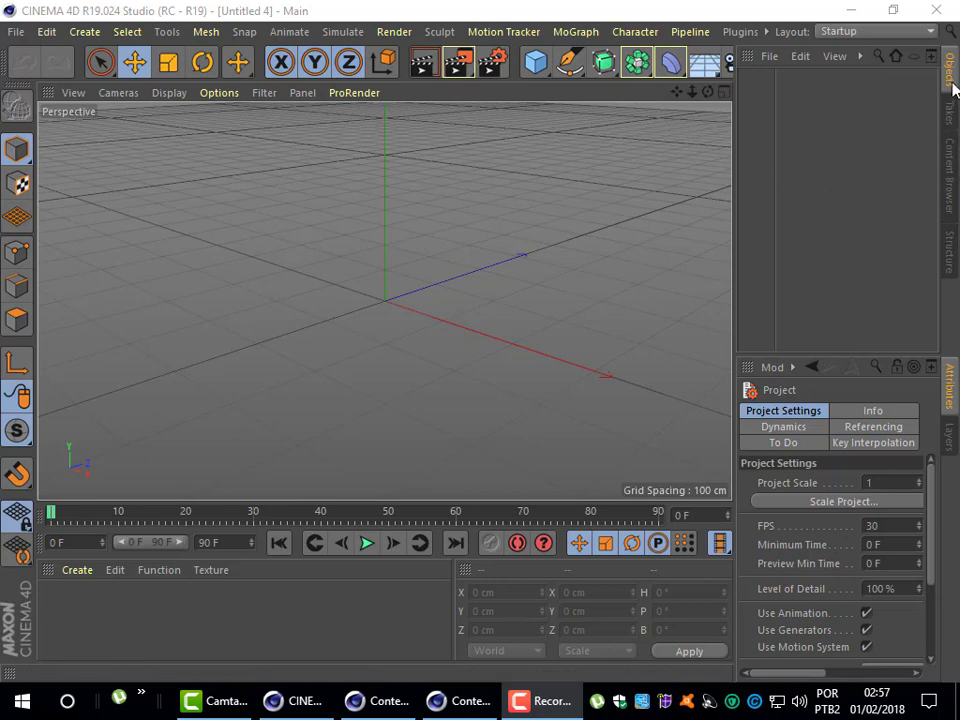
# Dock the Content Browser in the right panel and expand the overflow menus to reach Window.
pyautogui.click(950, 181)
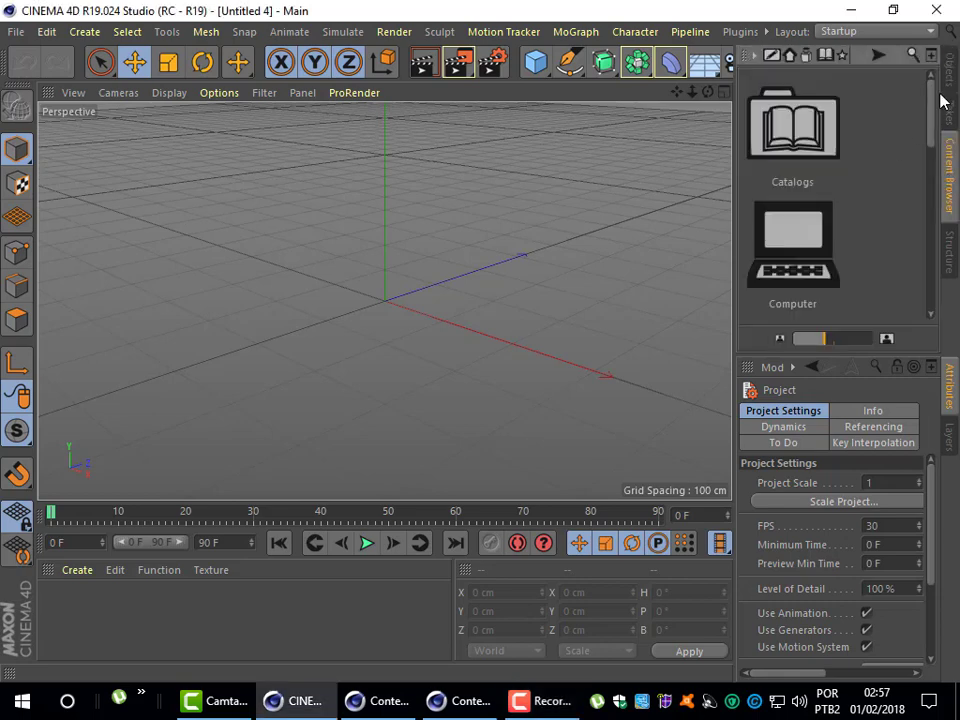
pyautogui.moveTo(933, 92); pyautogui.dragTo(927, 115)
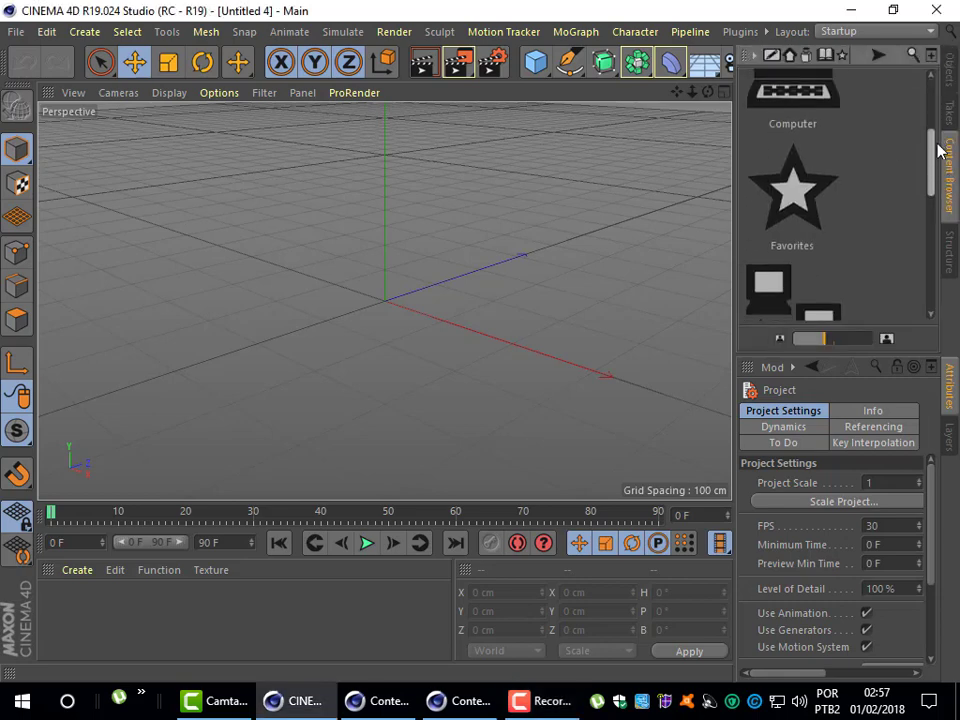
pyautogui.scroll(2, 915, 120)
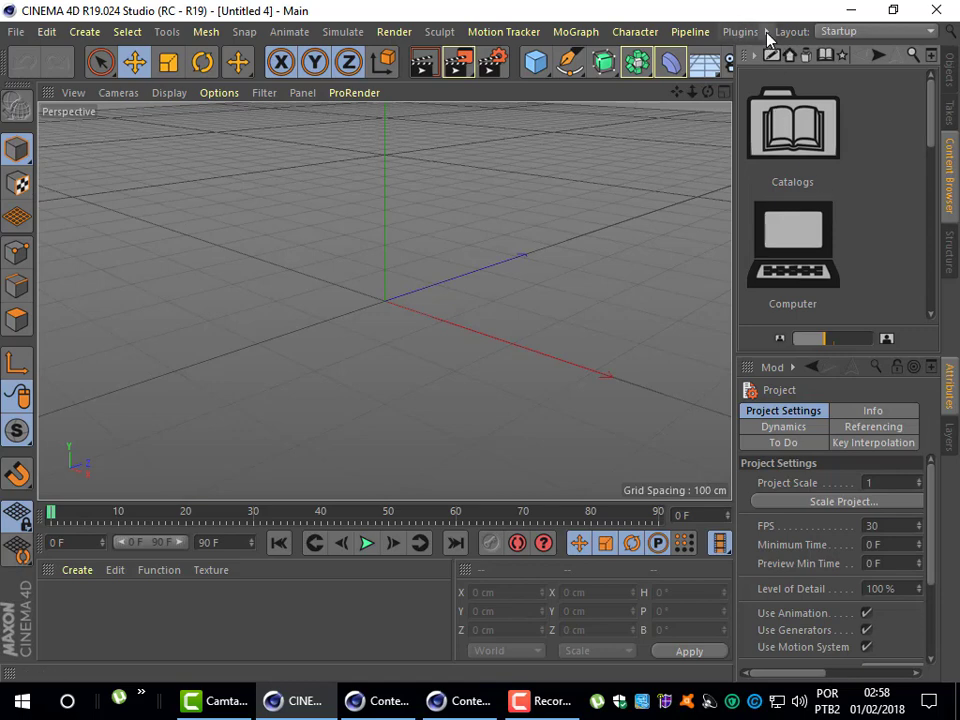
pyautogui.click(767, 33)
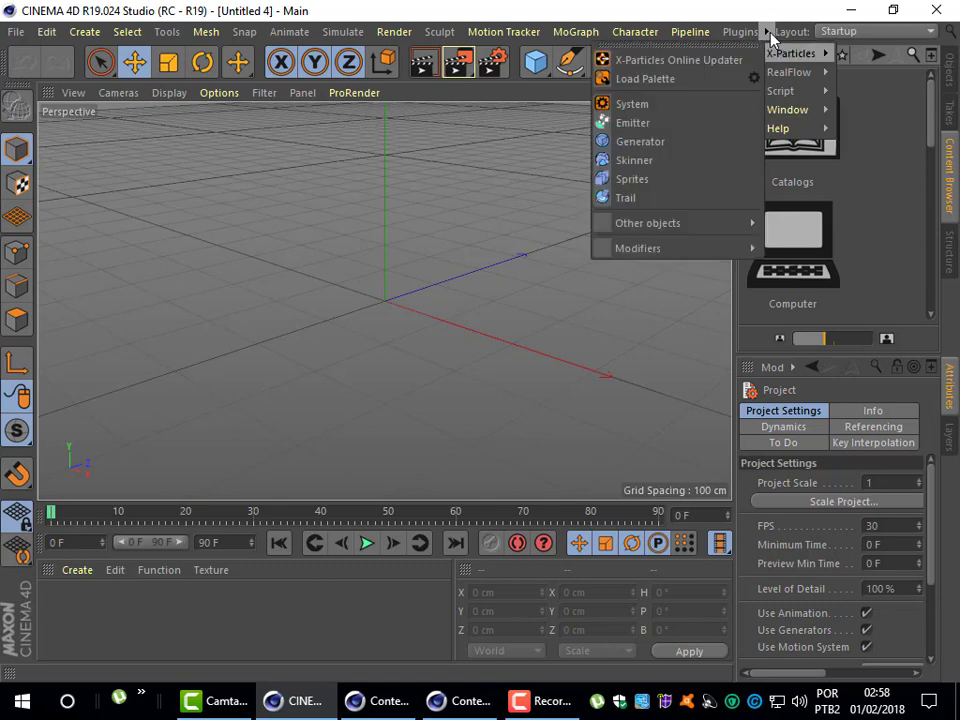
pyautogui.moveTo(788, 110)
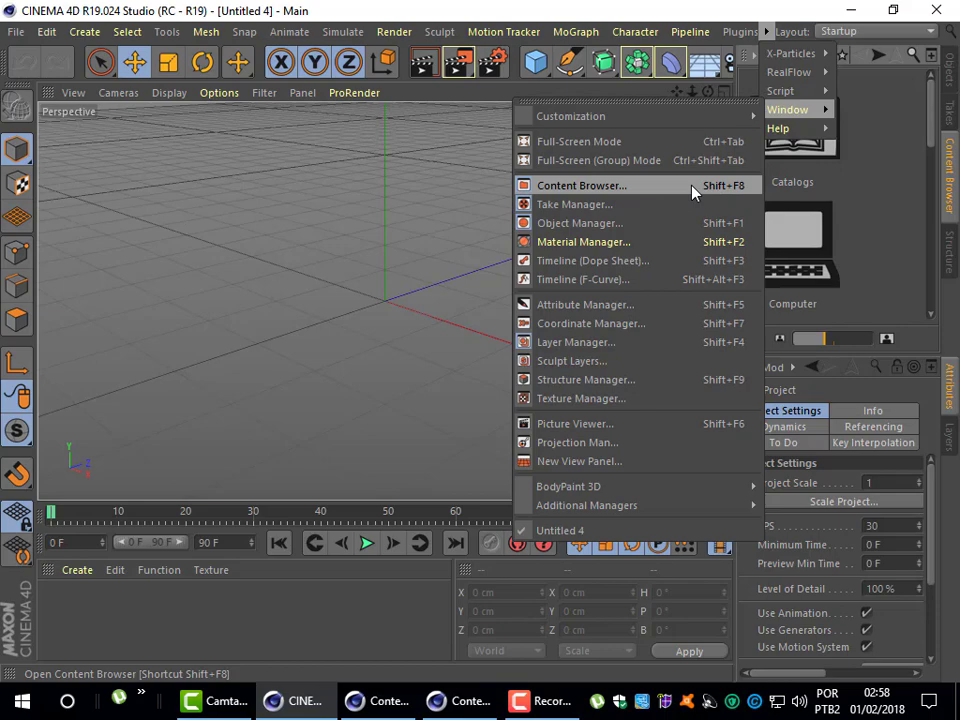
# Open Animated Teapot.c4d from Presets > Studio > Example Scenes > Character Examples and play it.
pyautogui.click(662, 188)
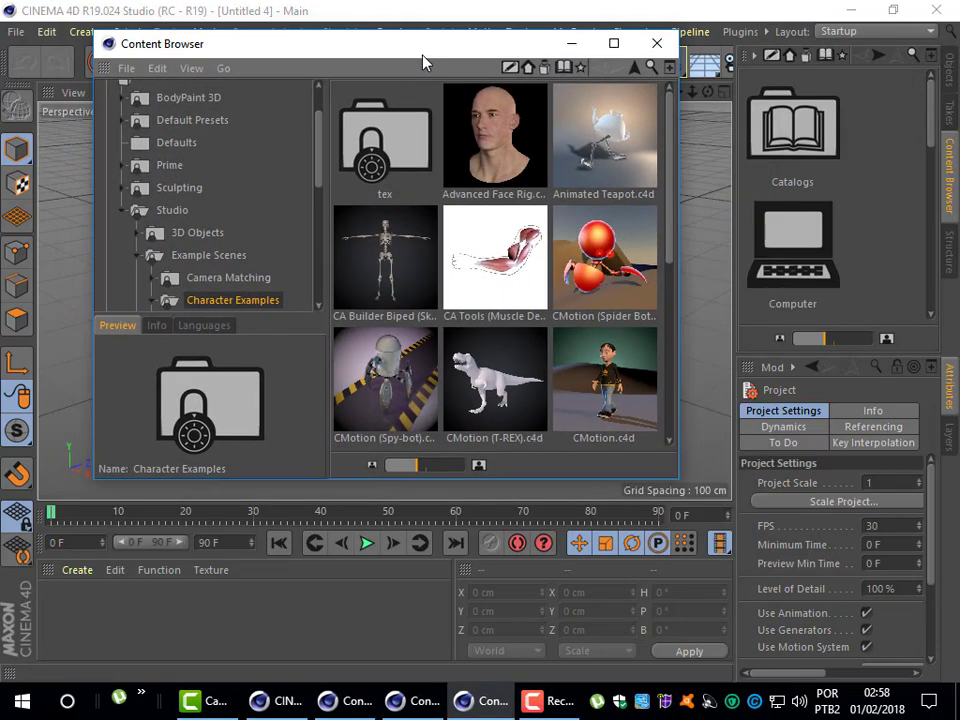
pyautogui.moveTo(390, 60); pyautogui.dragTo(428, 77)
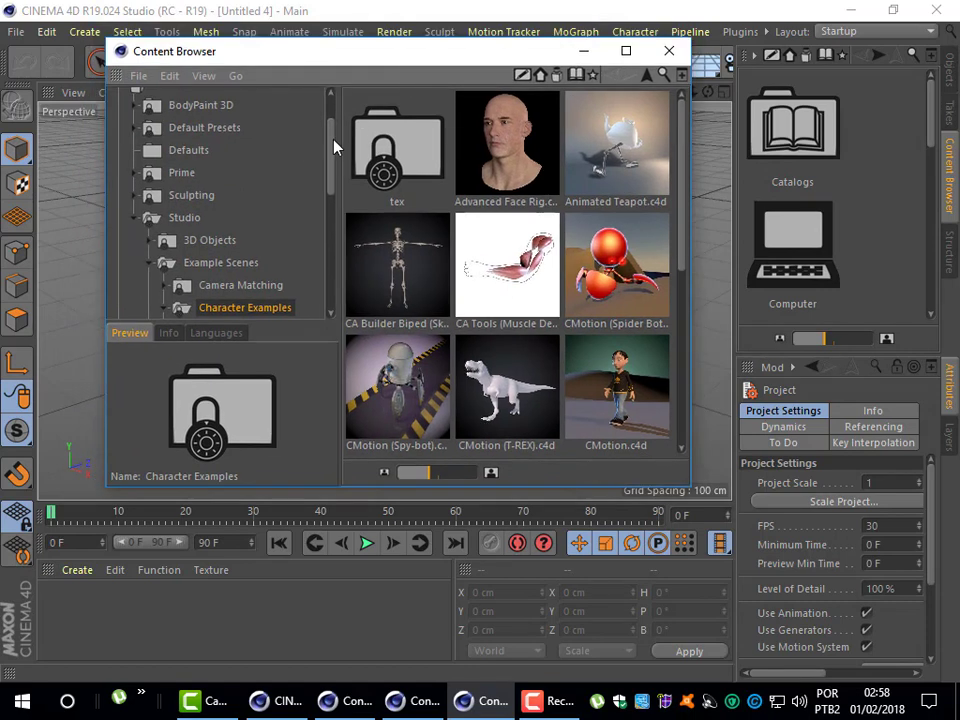
pyautogui.scroll(3, 332, 139)
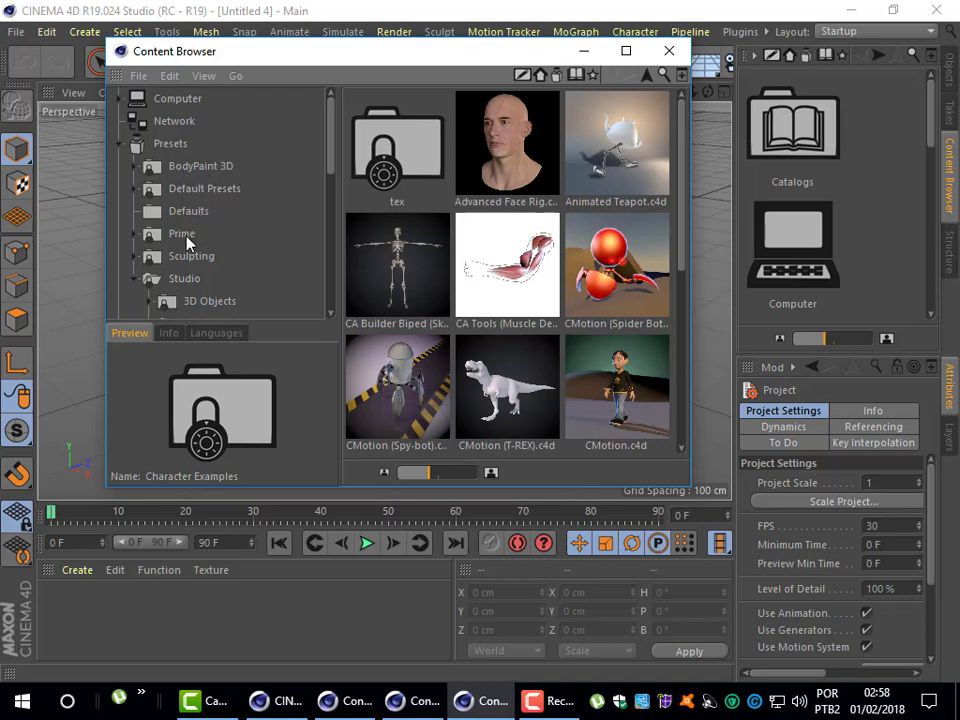
pyautogui.moveTo(330, 161); pyautogui.dragTo(333, 203)
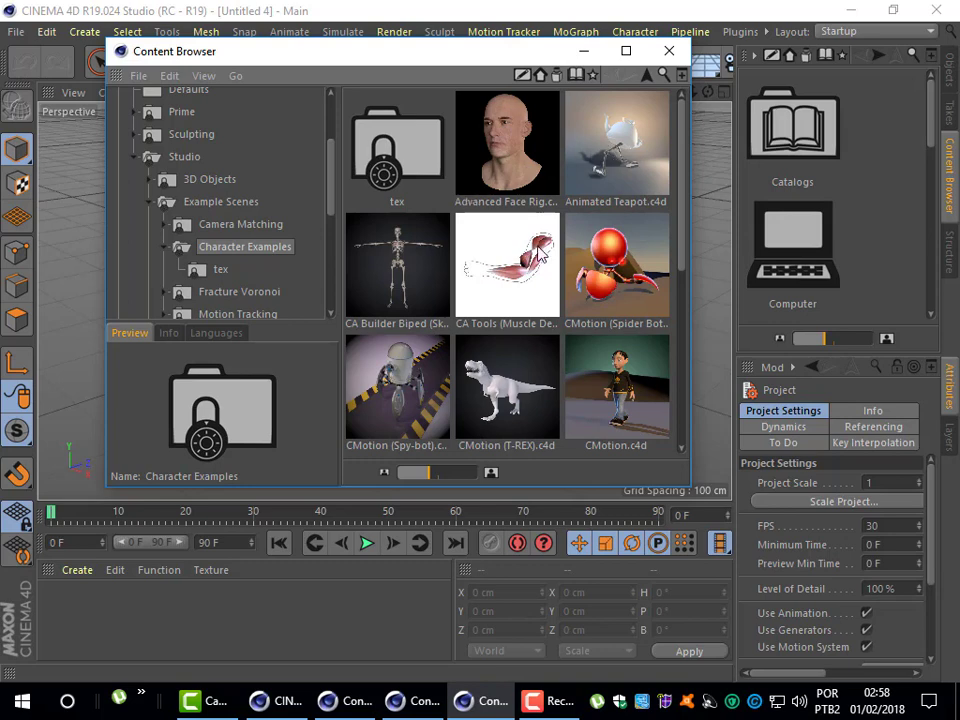
pyautogui.doubleClick(624, 143)
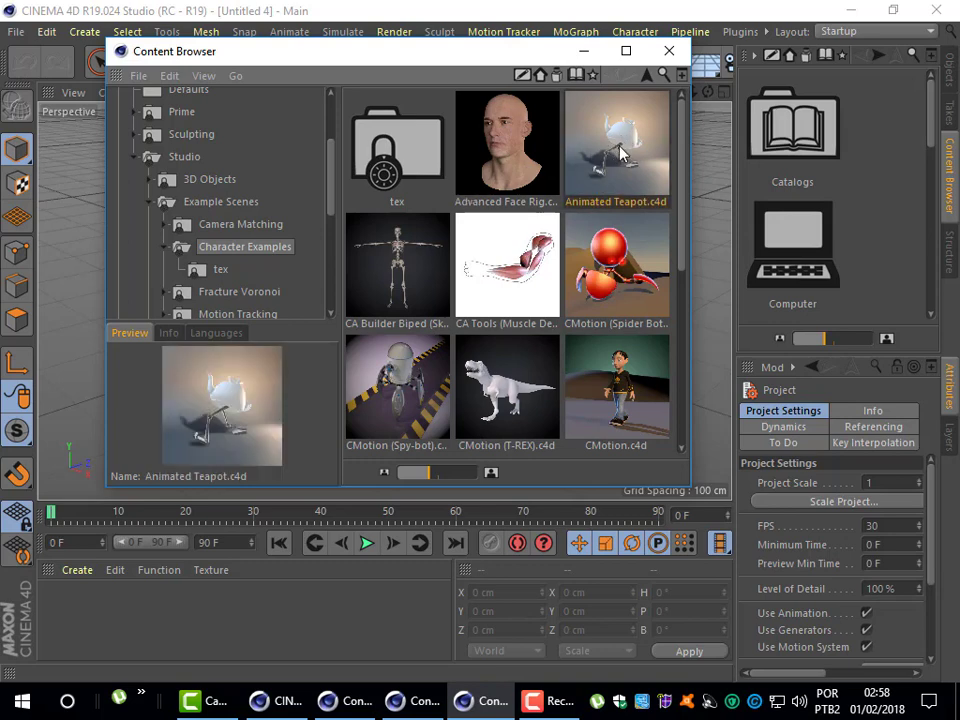
pyautogui.press('F8')
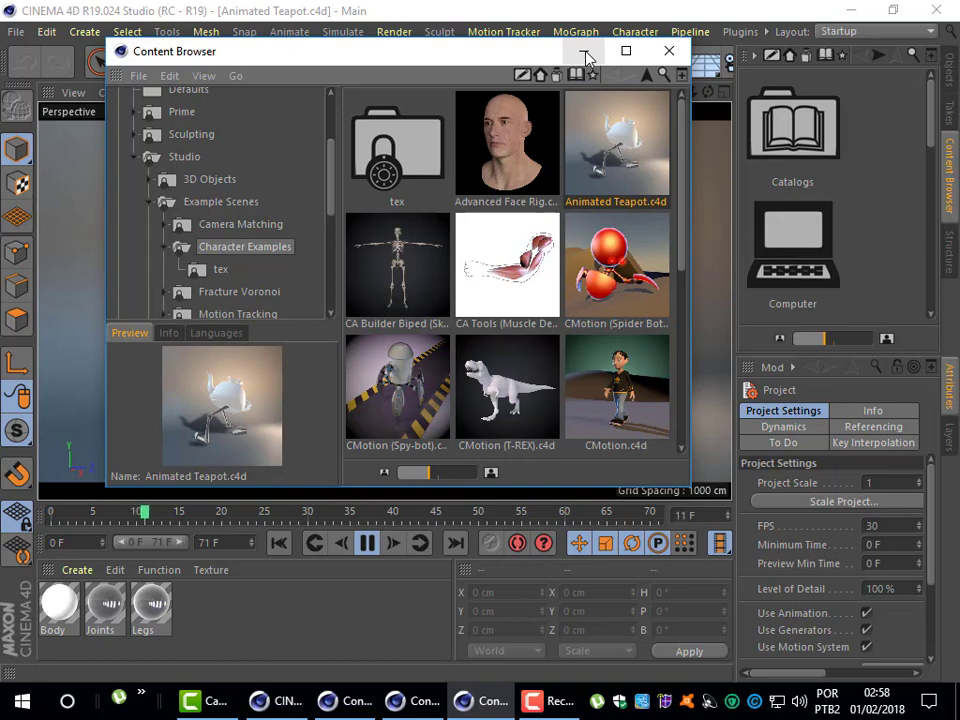
# Minimize the Content Browser and show the Object Manager listing the teapot's lights, camera and geometry.
pyautogui.click(584, 50)
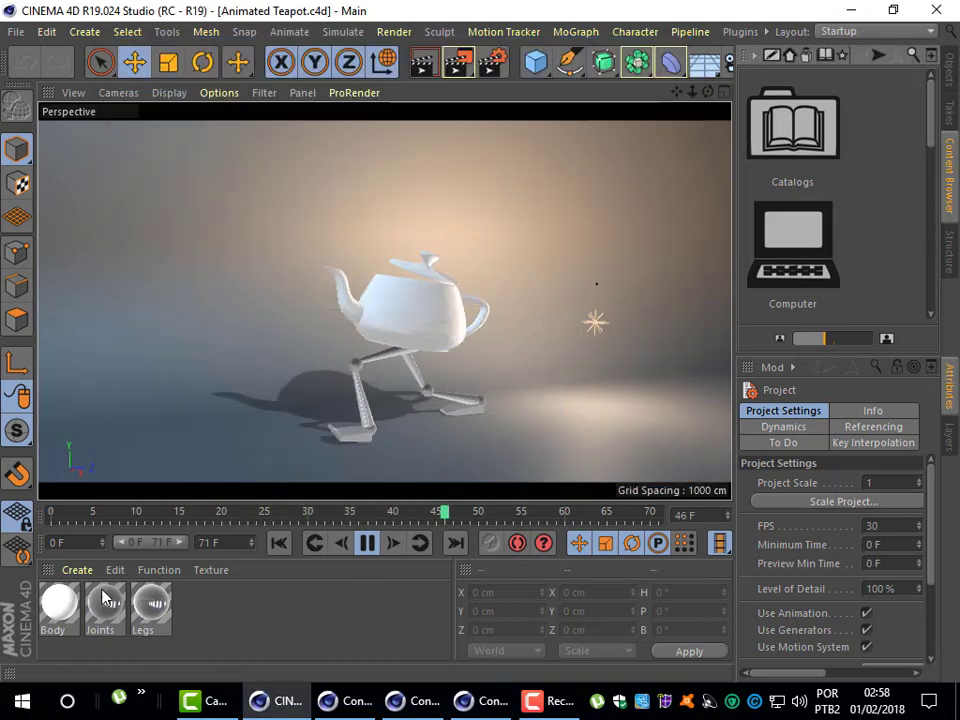
pyautogui.click(950, 68)
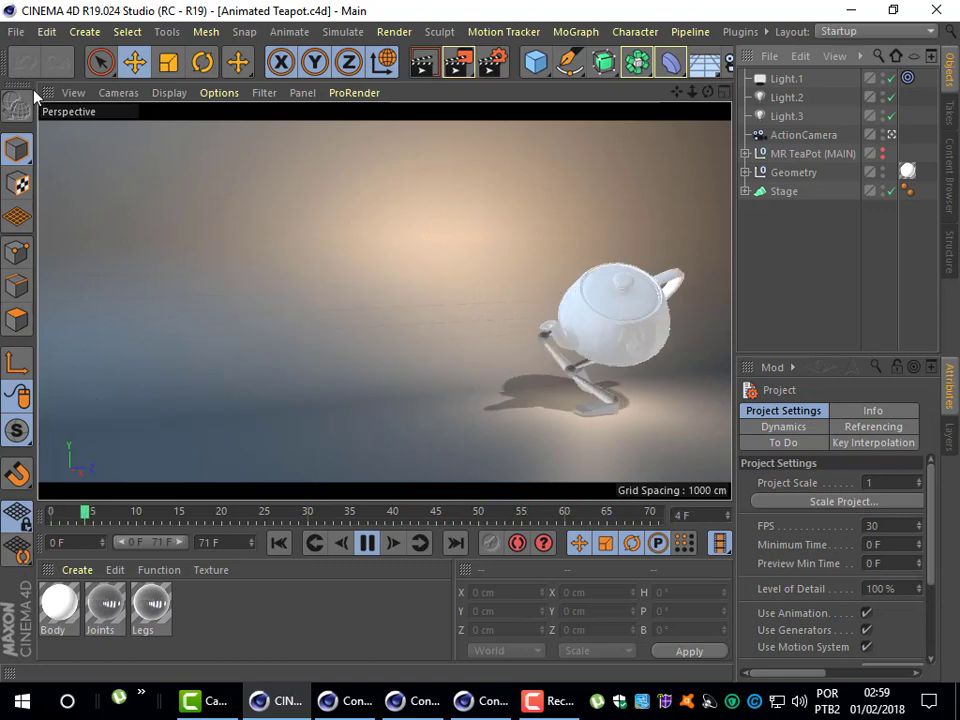
# Close all projects to leave an empty Untitled 5 scene.
pyautogui.click(12, 31)
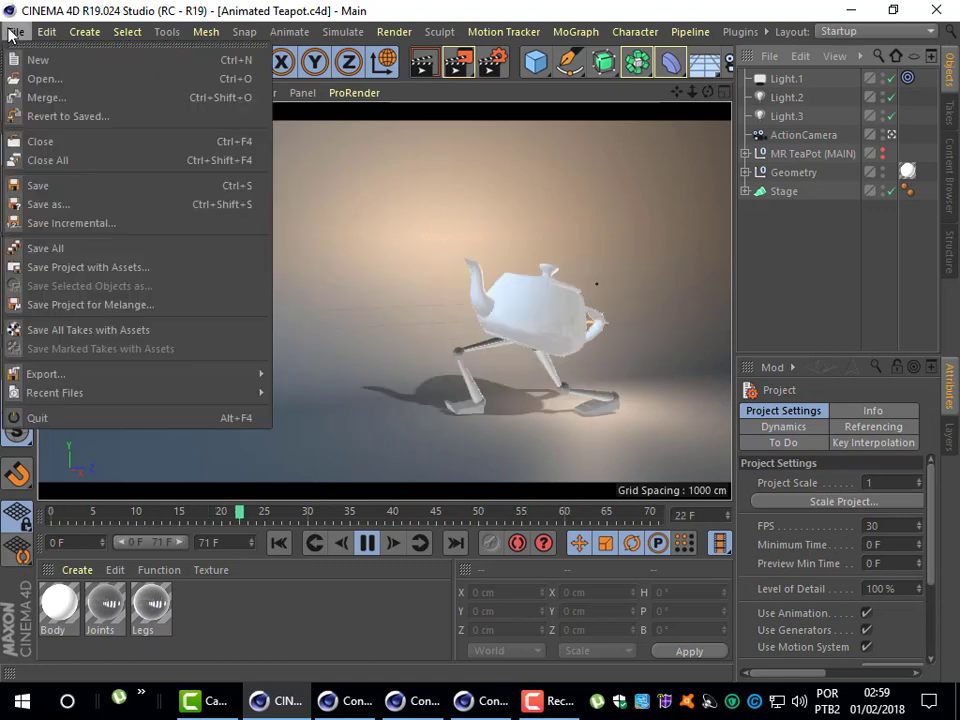
pyautogui.click(58, 158)
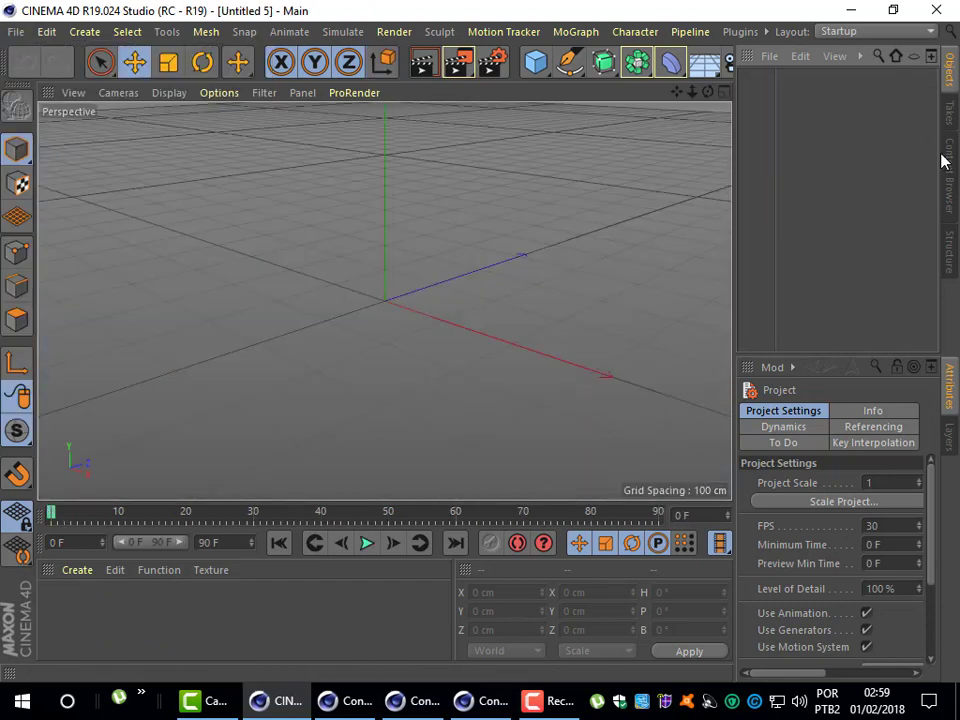
pyautogui.click(767, 33)
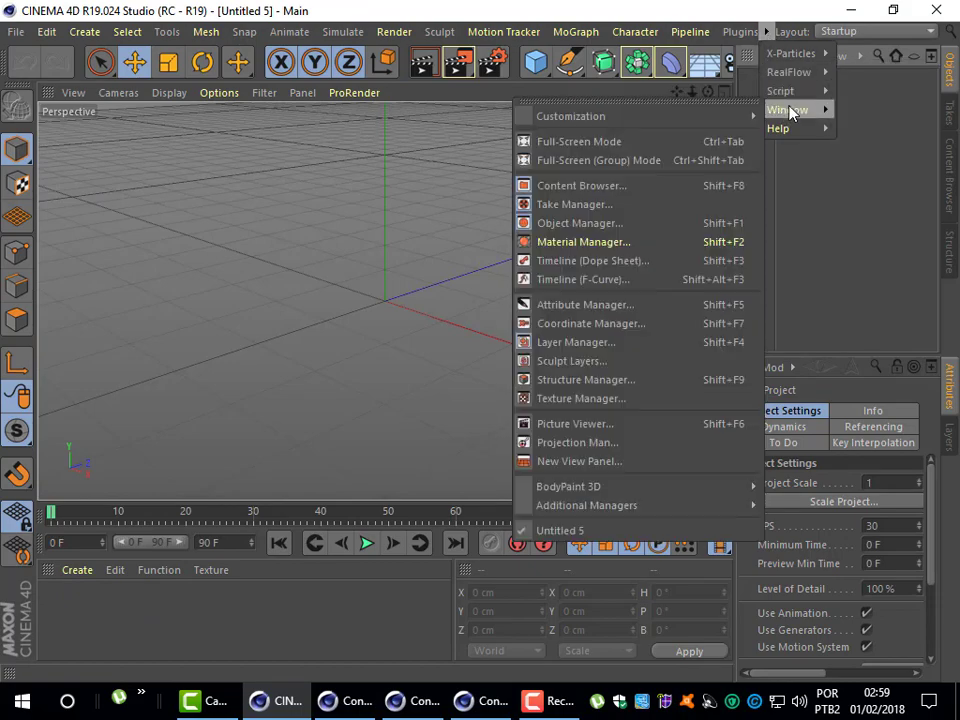
pyautogui.moveTo(789, 109)
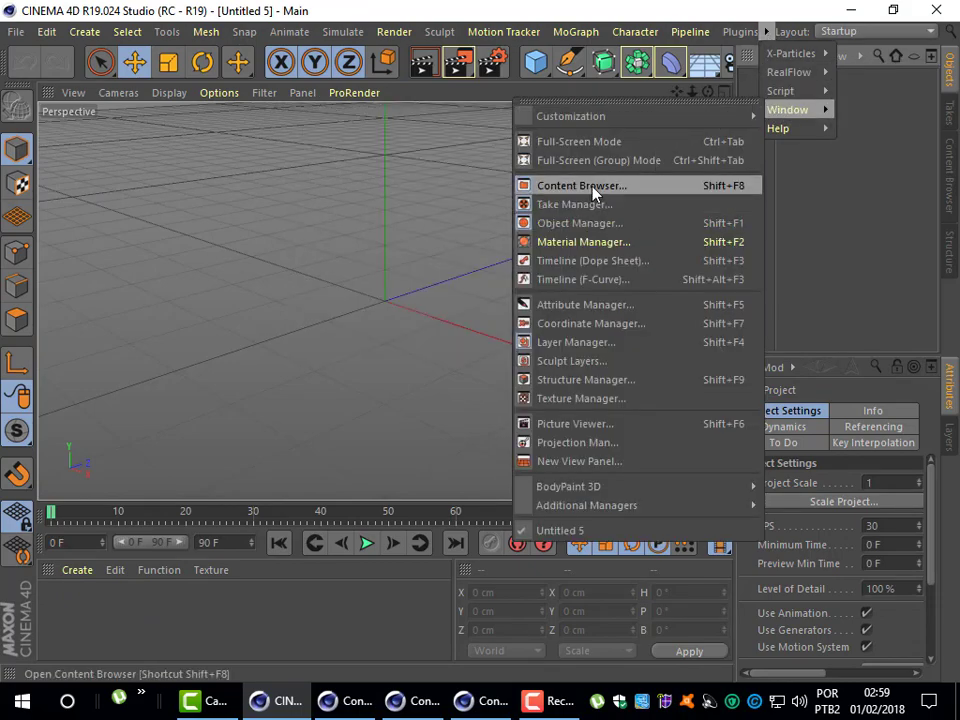
# Browse the Prime > Materials > Bricks thumbnails in the Content Browser window, then close it.
pyautogui.click(591, 185)
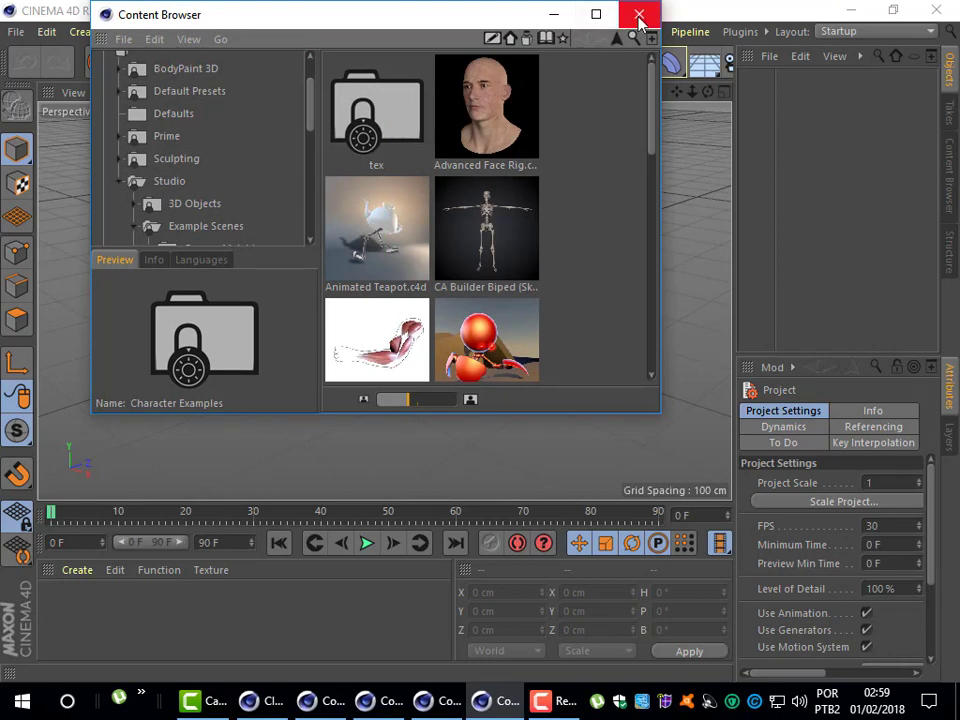
pyautogui.moveTo(651, 94); pyautogui.dragTo(649, 154)
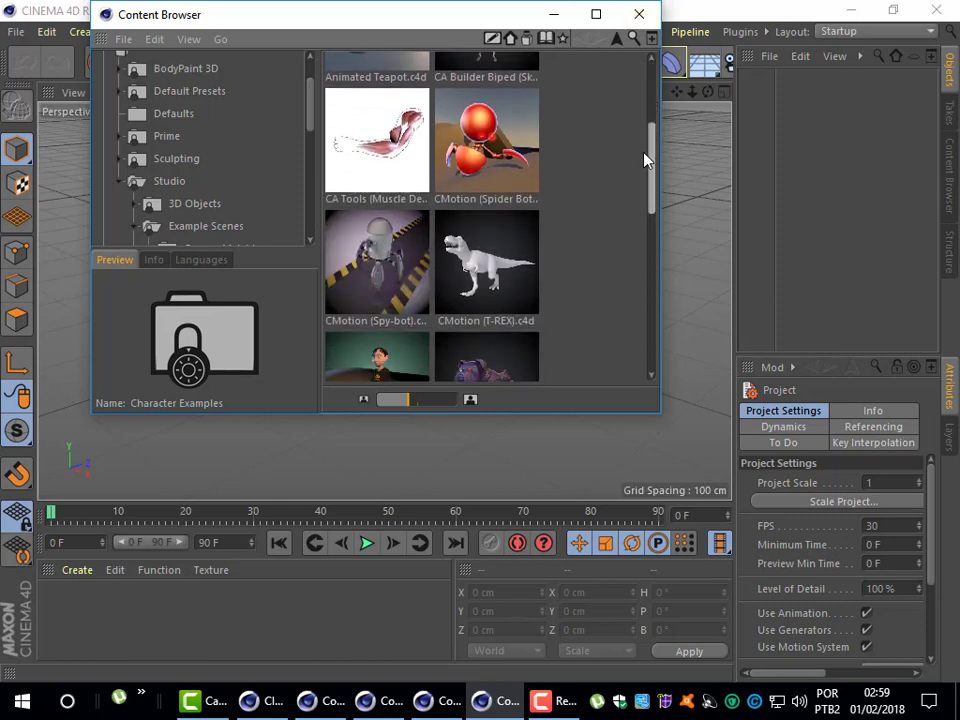
pyautogui.click(180, 158)
pyautogui.click(170, 136)
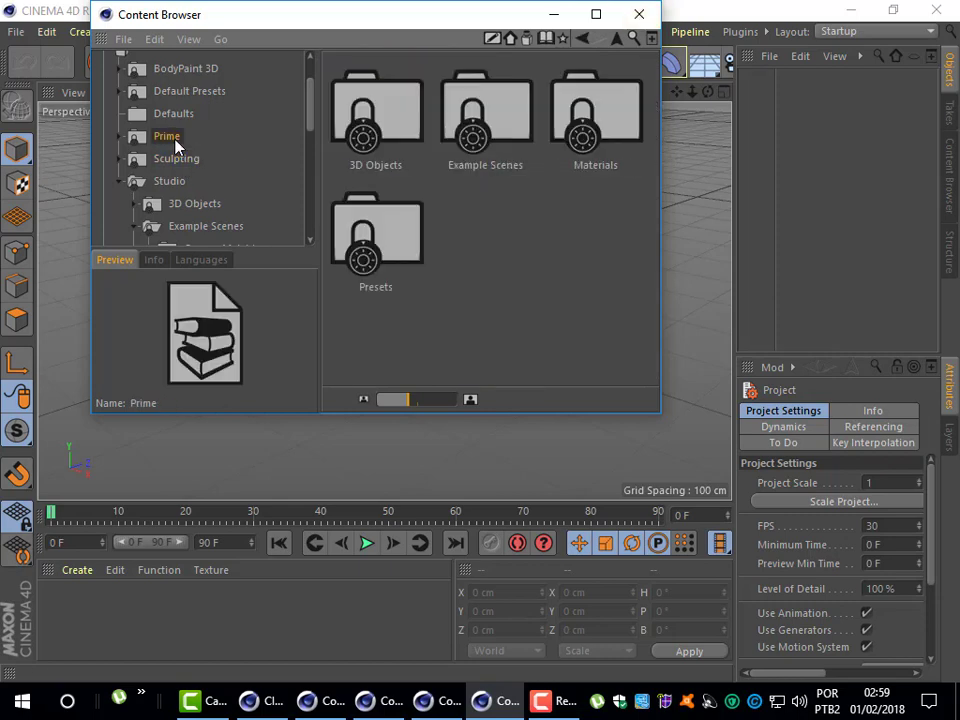
pyautogui.doubleClick(591, 120)
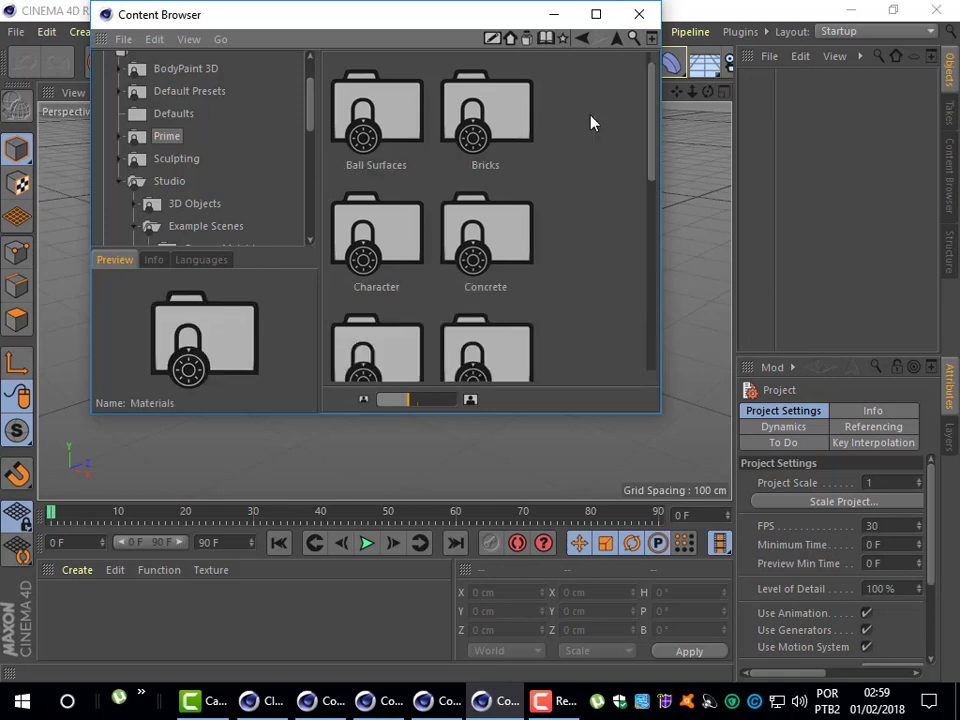
pyautogui.doubleClick(505, 124)
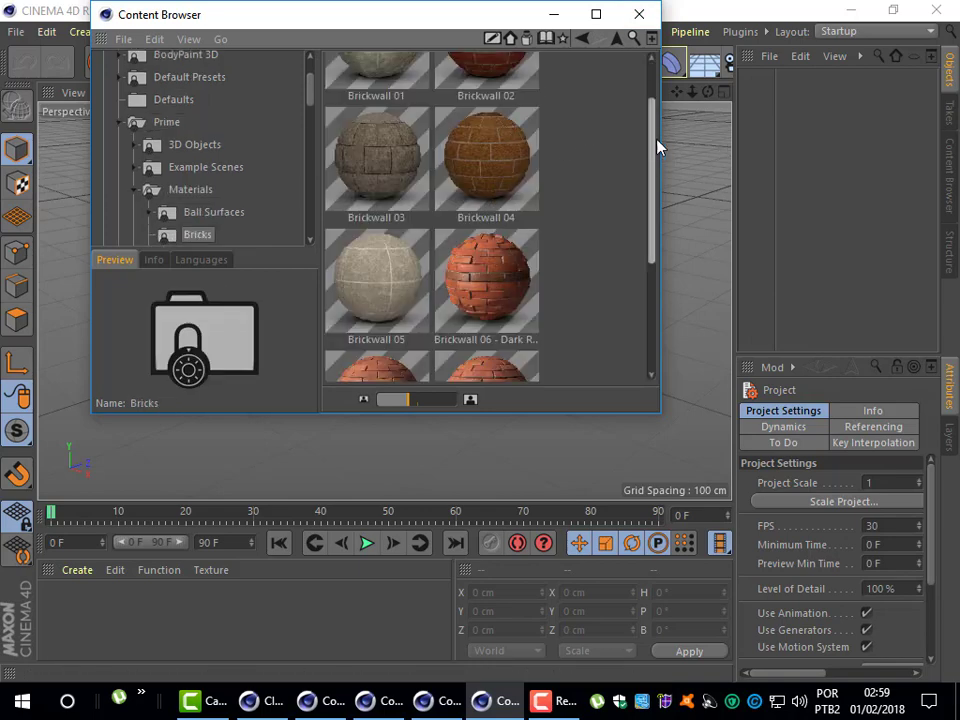
pyautogui.scroll(-1, 645, 200)
pyautogui.scroll(-2, 632, 155)
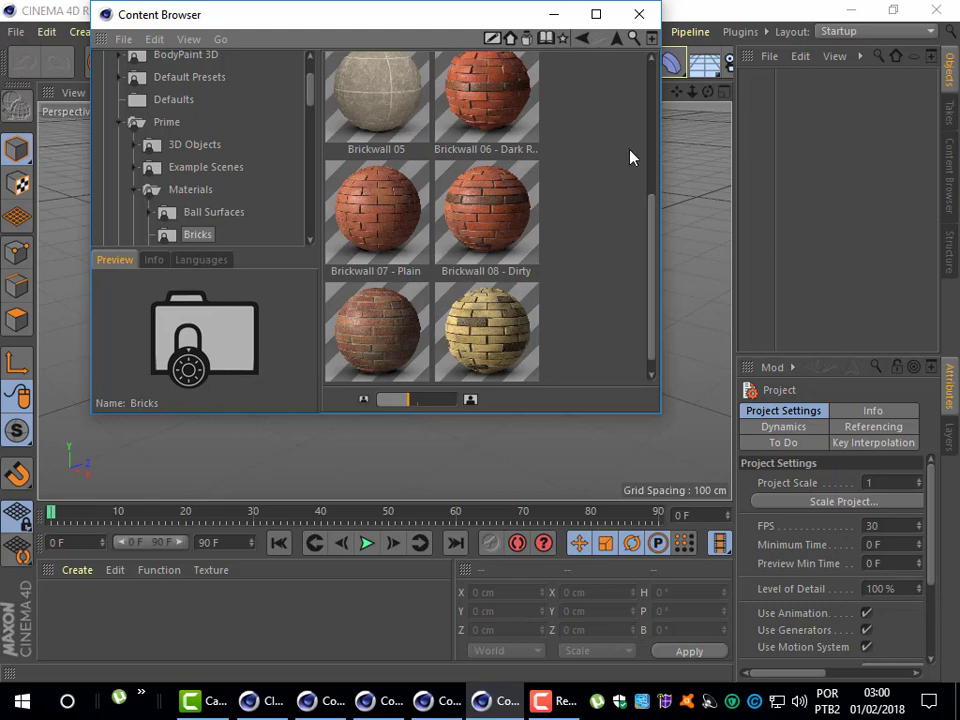
pyautogui.click(639, 14)
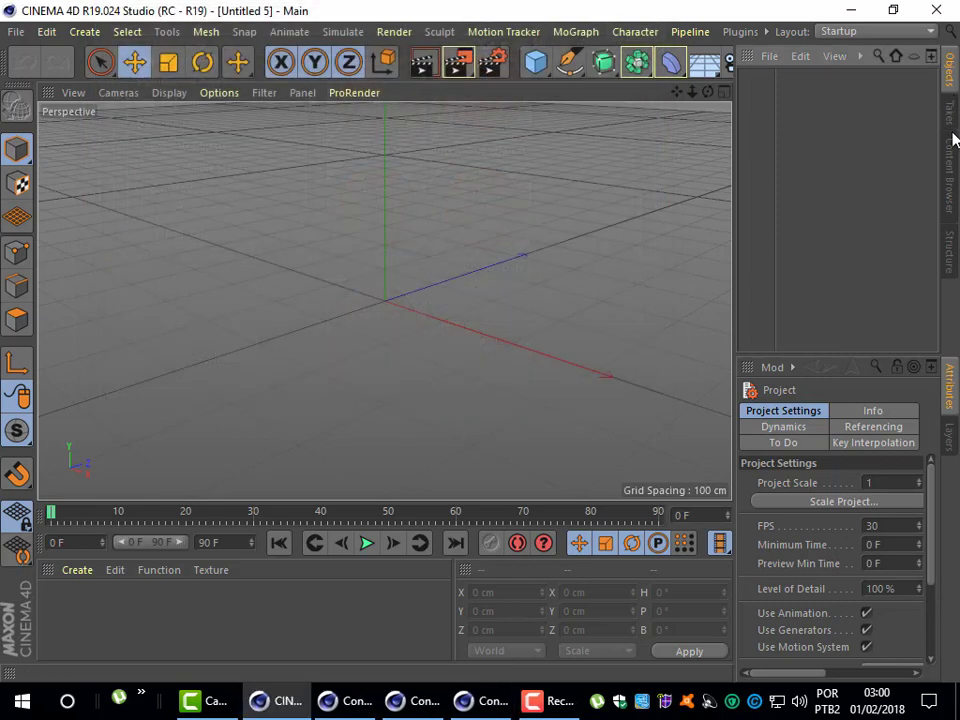
# Search the presets for 'metal' and load Metal - Silver - High Reflection into the scene.
pyautogui.click(950, 176)
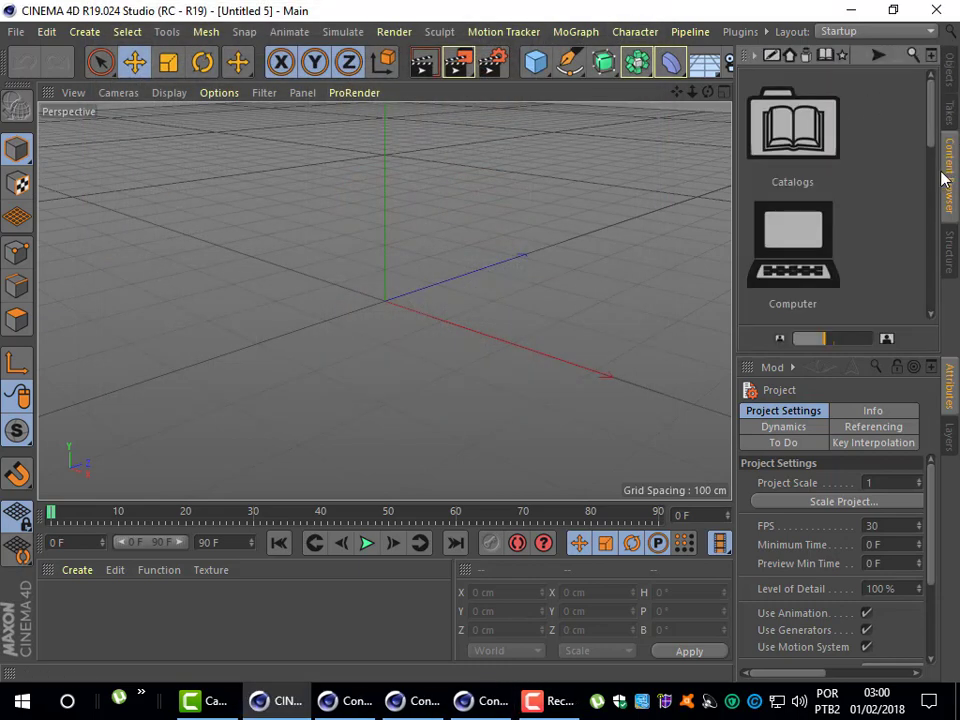
pyautogui.click(913, 56)
pyautogui.write('metal')
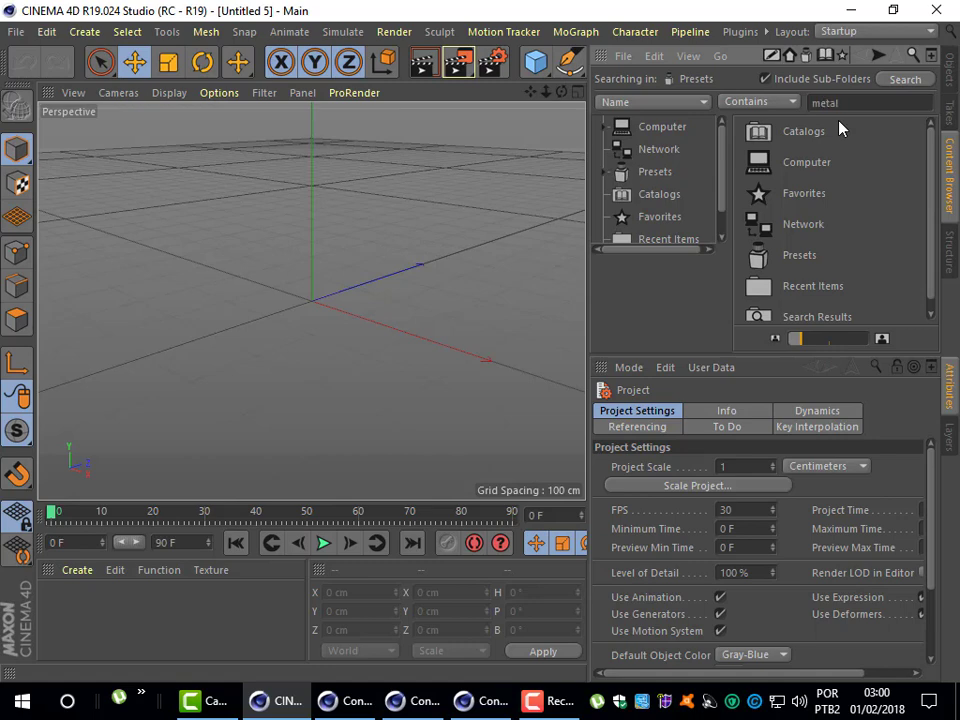
pyautogui.press('Return')
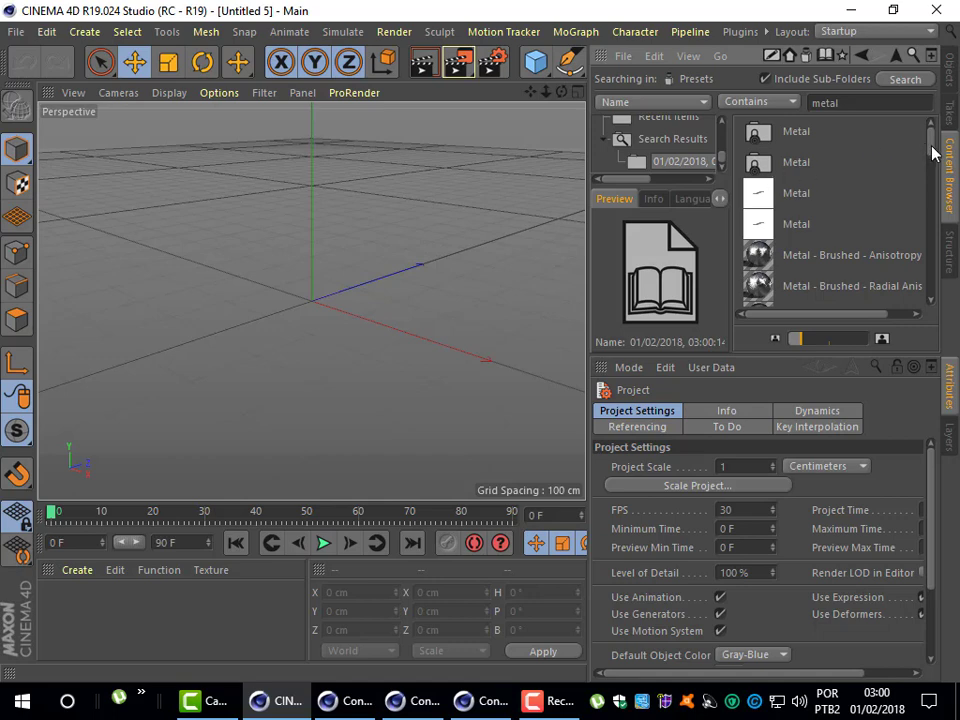
pyautogui.moveTo(933, 152)
pyautogui.mouseDown()
pyautogui.moveTo(940, 238)
pyautogui.moveTo(940, 175)
pyautogui.mouseUp()
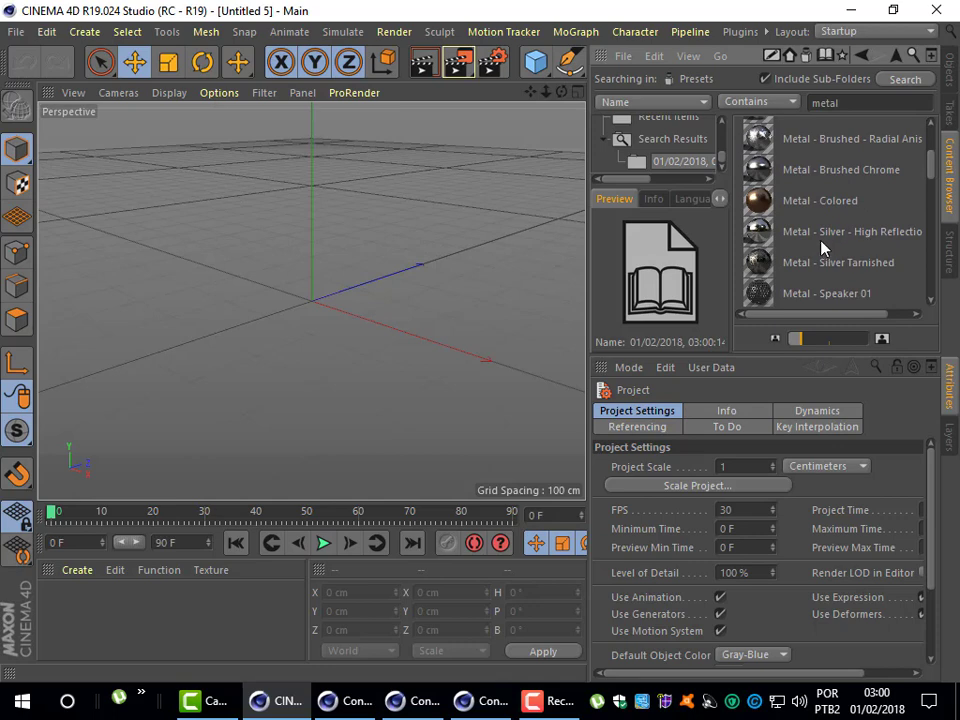
pyautogui.doubleClick(770, 232)
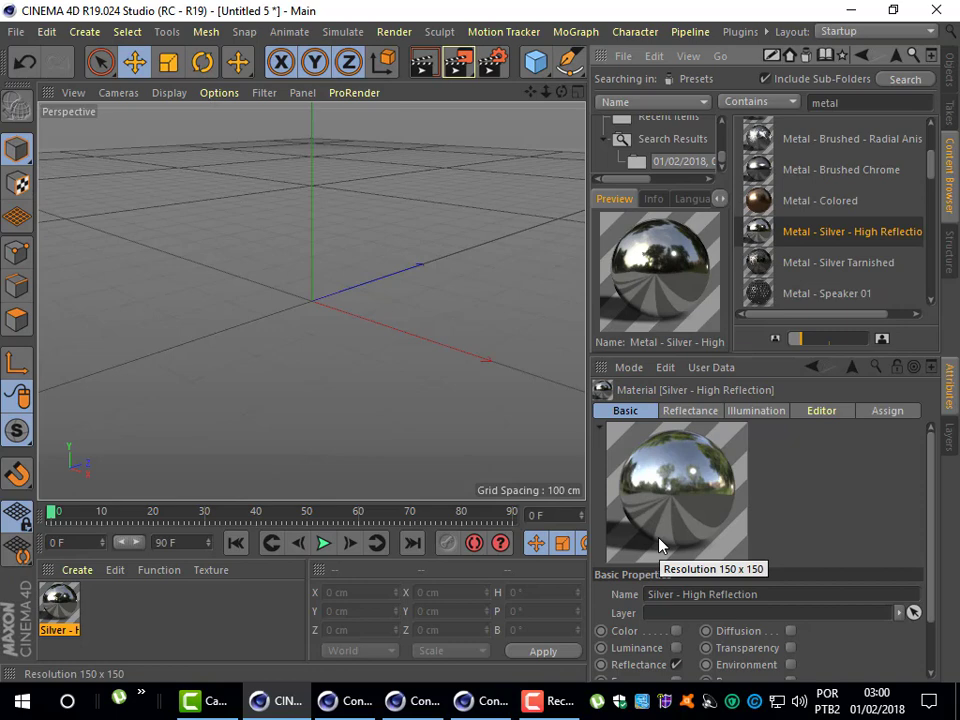
# Add a Sphere primitive from the Cube palette, then deselect it.
pyautogui.moveTo(934, 450)
pyautogui.mouseDown()
pyautogui.moveTo(936, 474)
pyautogui.moveTo(926, 439)
pyautogui.mouseUp()
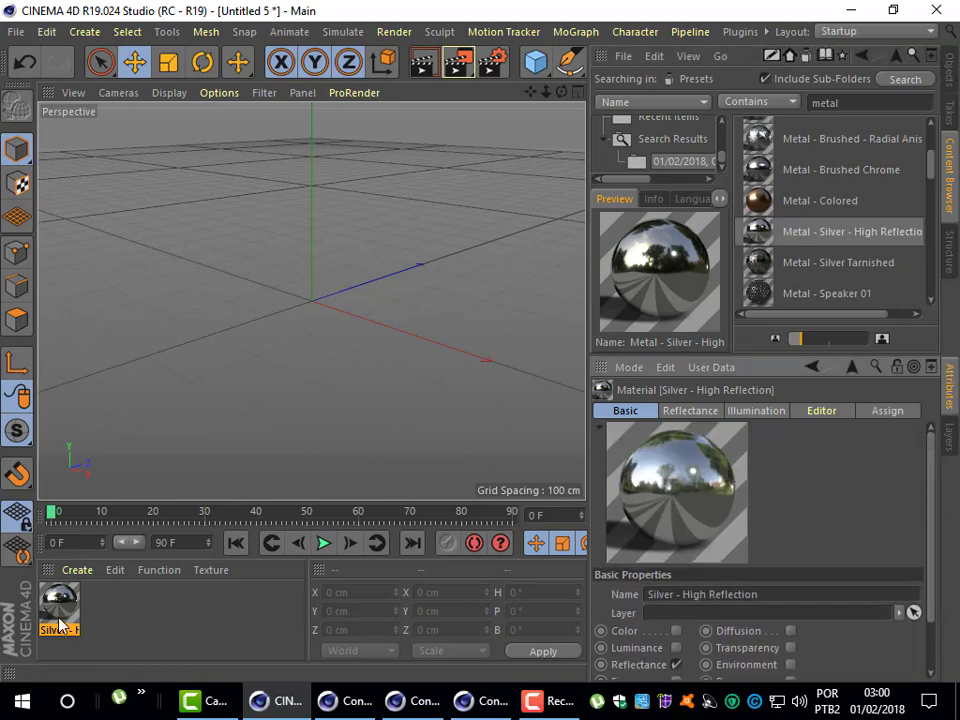
pyautogui.click(546, 75)
pyautogui.click(496, 124)
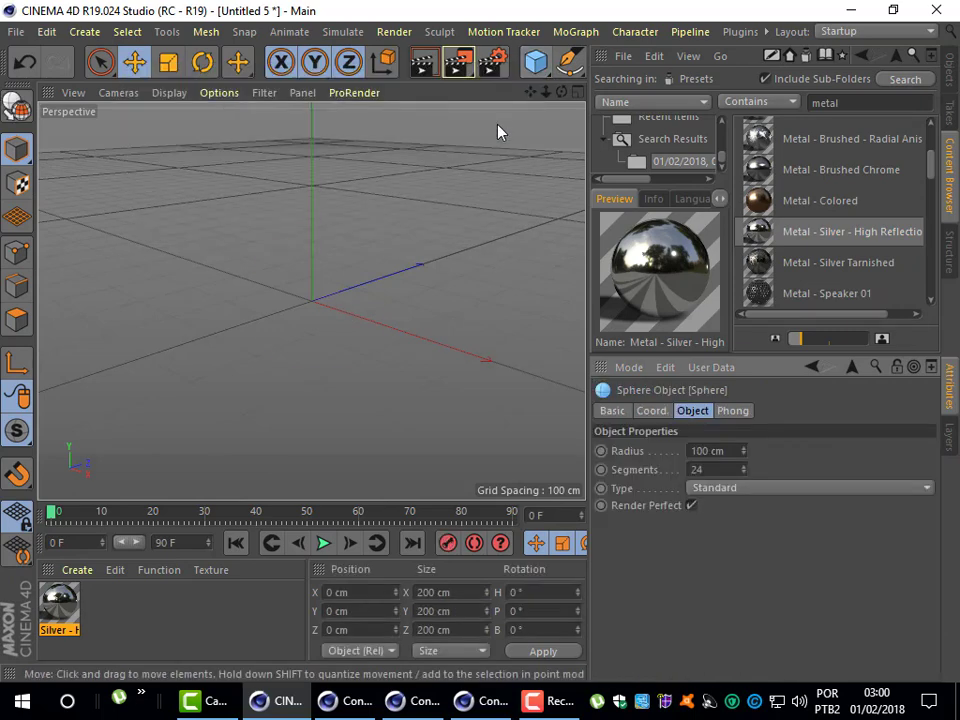
pyautogui.click(420, 297)
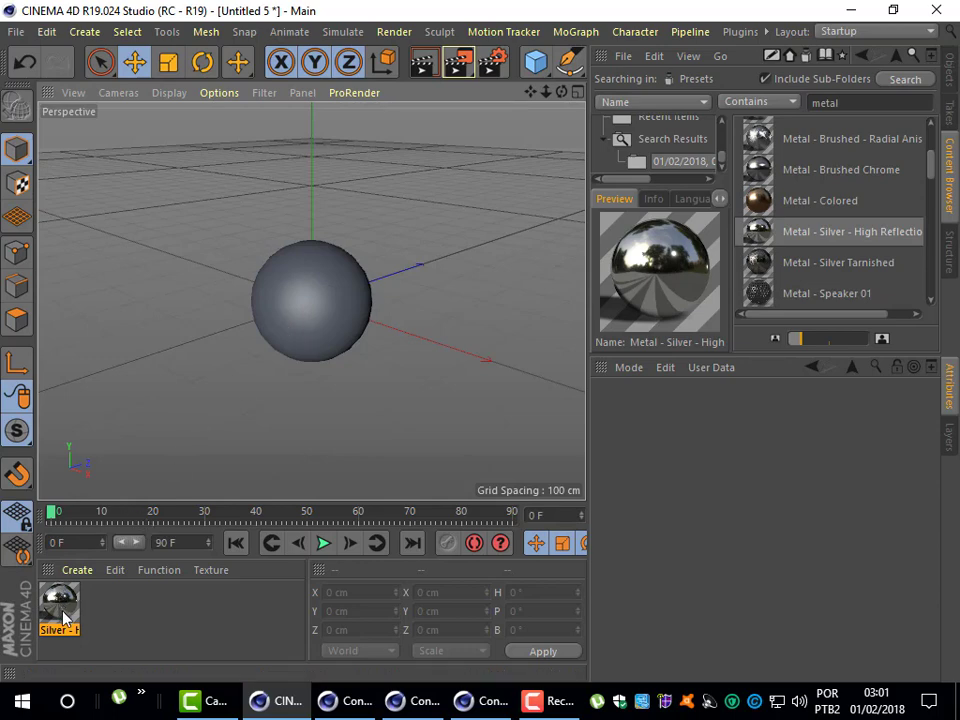
# Apply the Silver - High Reflection material to the sphere and orbit the view.
pyautogui.moveTo(62, 617)
pyautogui.mouseDown()
pyautogui.moveTo(283, 355)
pyautogui.moveTo(310, 338)
pyautogui.mouseUp()
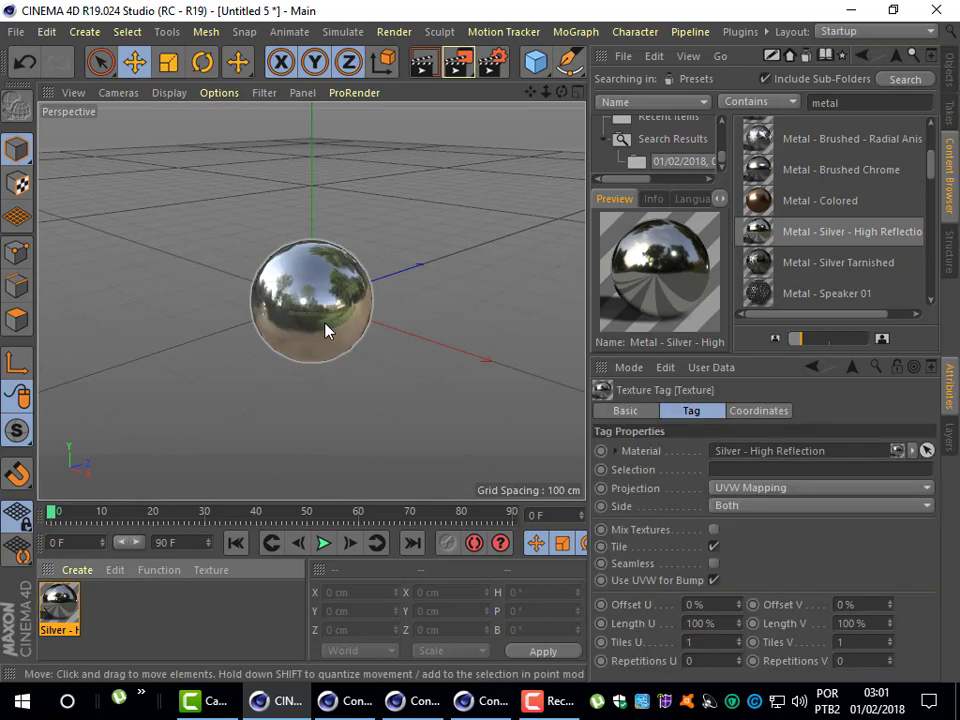
pyautogui.click(436, 322)
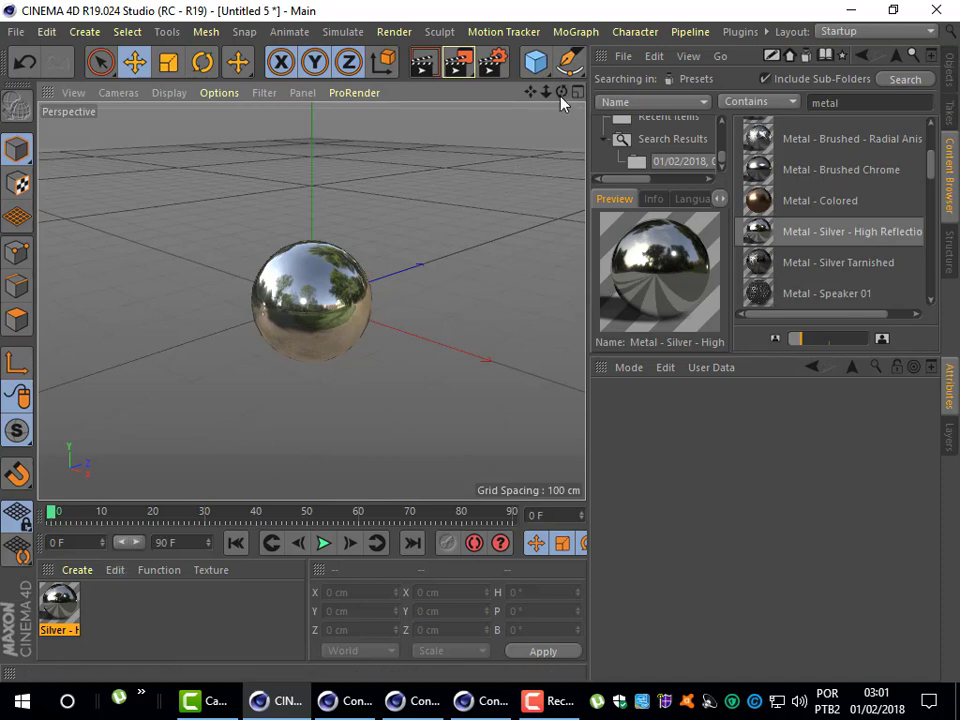
pyautogui.moveTo(561, 97); pyautogui.dragTo(600, 110)
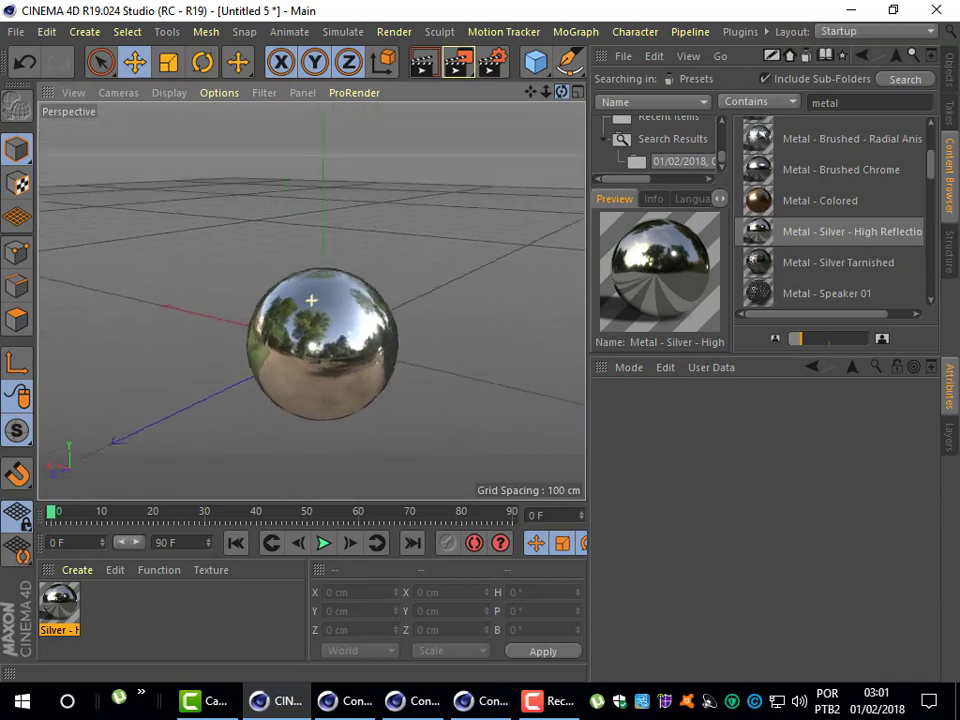
pyautogui.moveTo(311, 300); pyautogui.dragTo(311, 300)
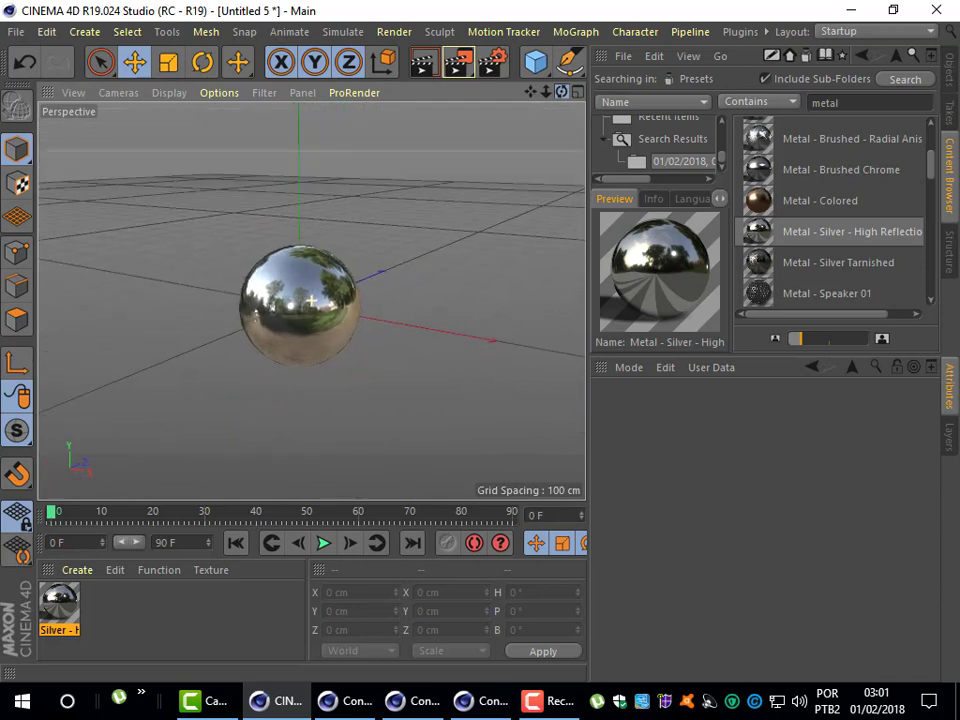
# Move the sphere to about X -65.9 cm and Z 41.7 cm.
pyautogui.click(317, 300)
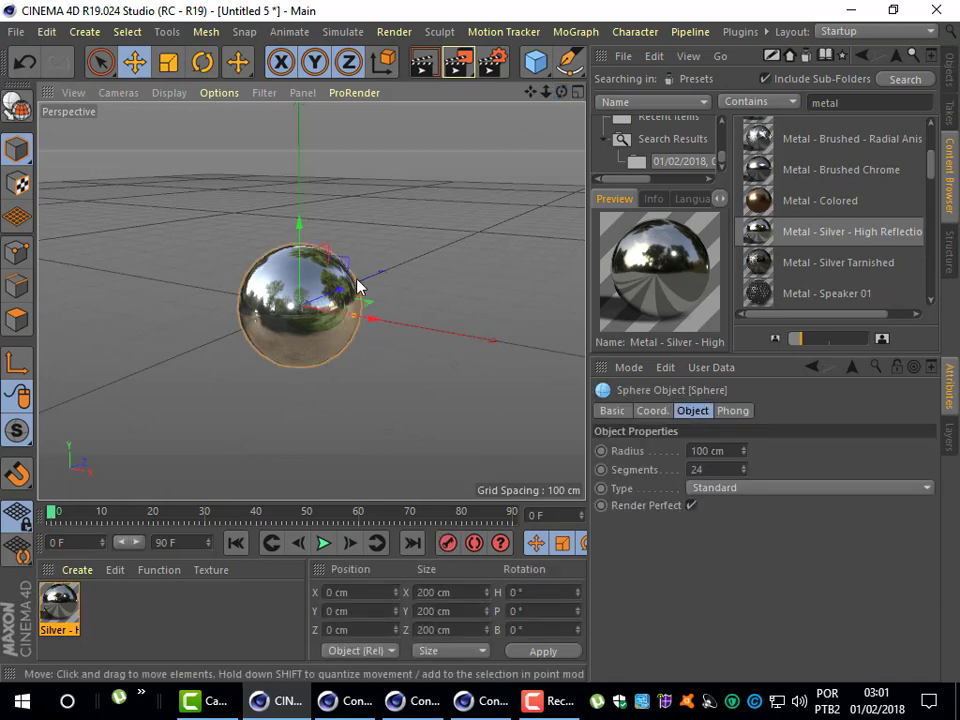
pyautogui.moveTo(370, 323); pyautogui.dragTo(373, 324)
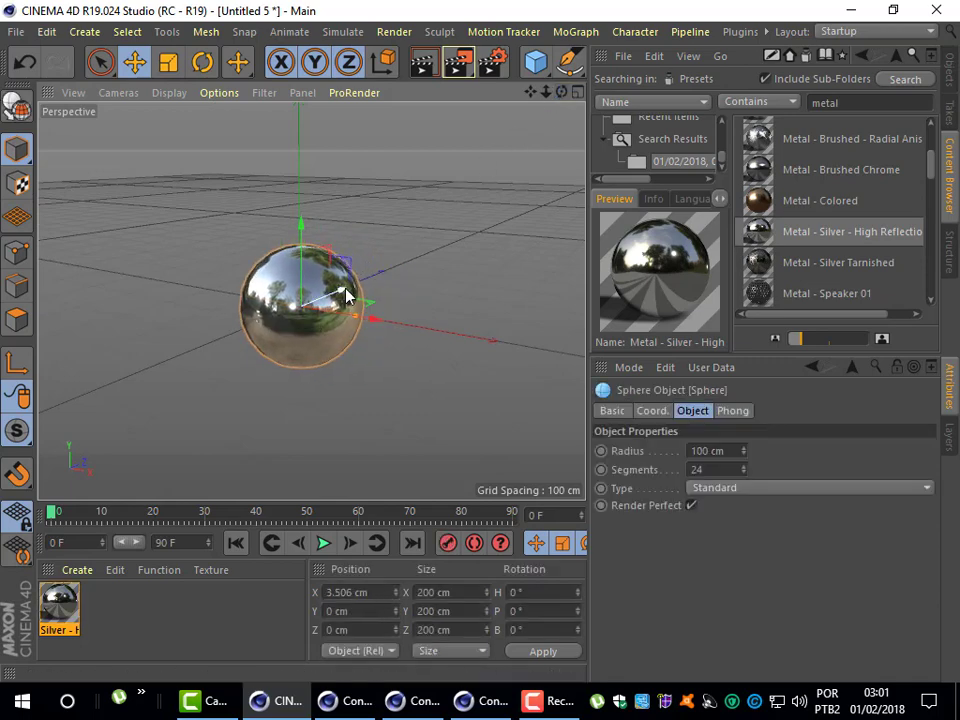
pyautogui.moveTo(345, 262); pyautogui.dragTo(313, 225)
pyautogui.moveTo(393, 317); pyautogui.dragTo(352, 323)
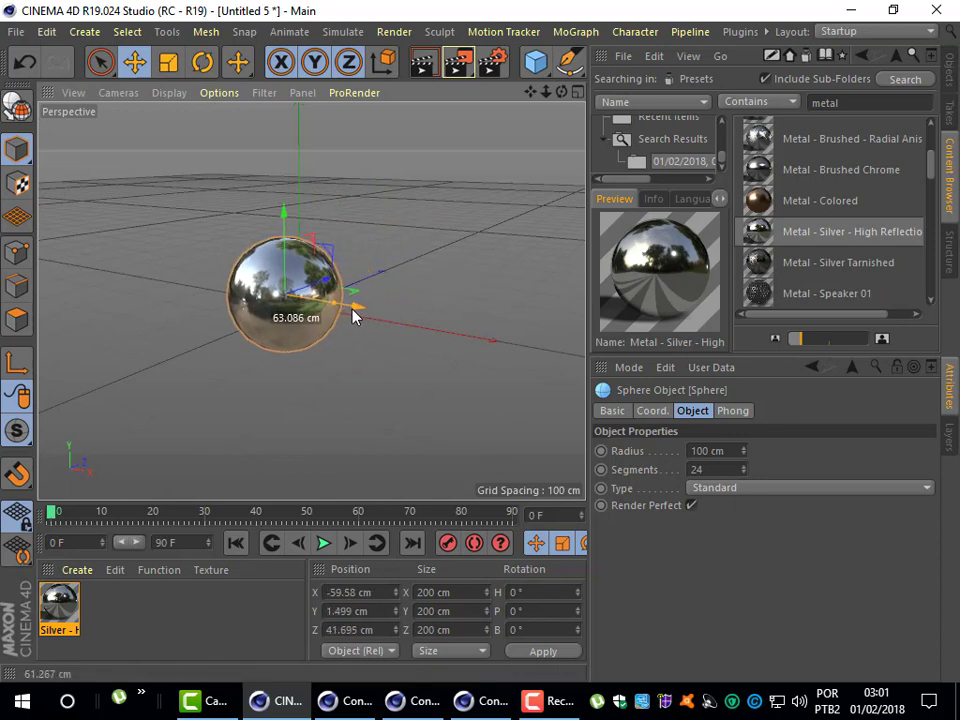